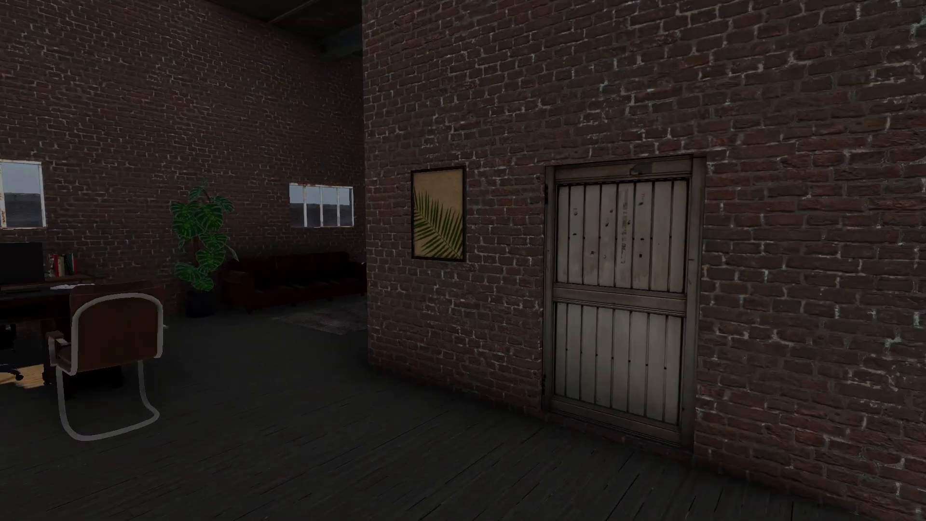
# - Show the visual logic connections, inspect the relationship between the light switch and the corner floor lamp, and hide the connections again
pyautogui.press('w')
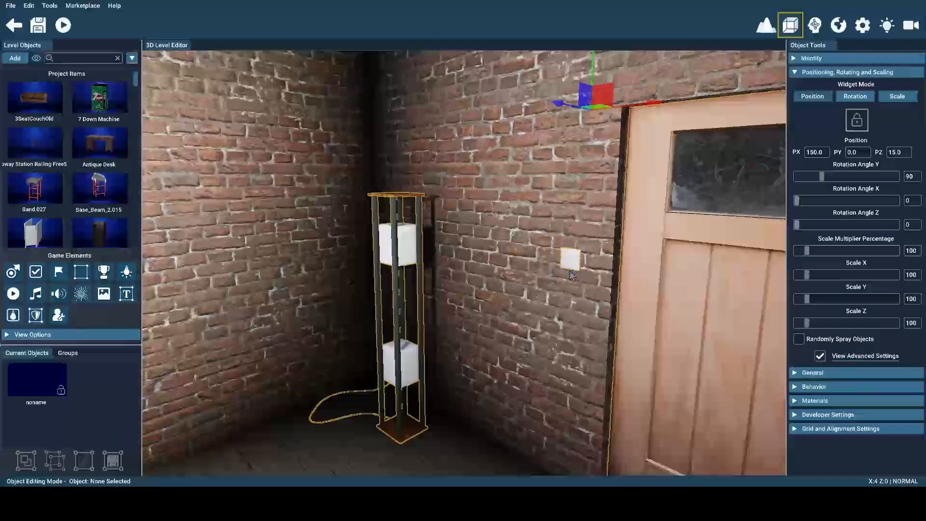
pyautogui.moveTo(513, 192); pyautogui.dragTo(284, 191, button='right')
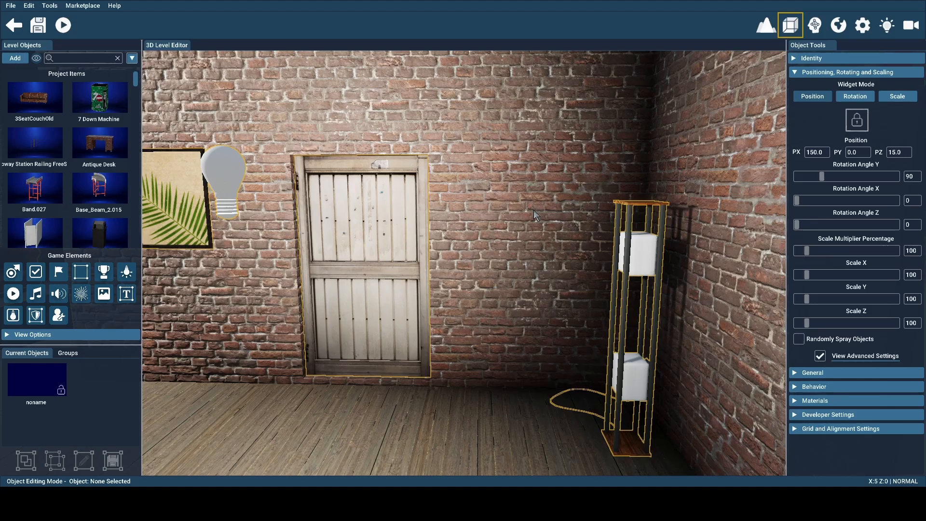
pyautogui.moveTo(534, 212); pyautogui.dragTo(726, 243, button='right')
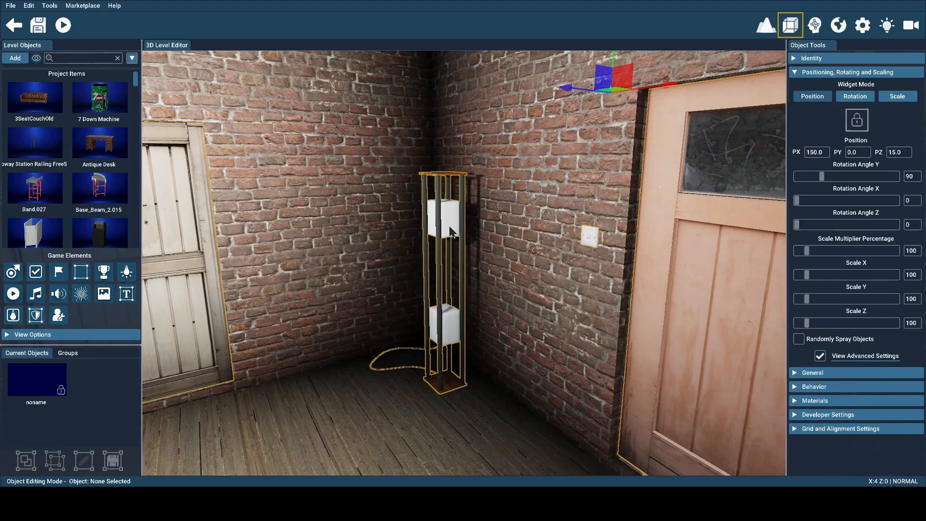
pyautogui.click(814, 25)
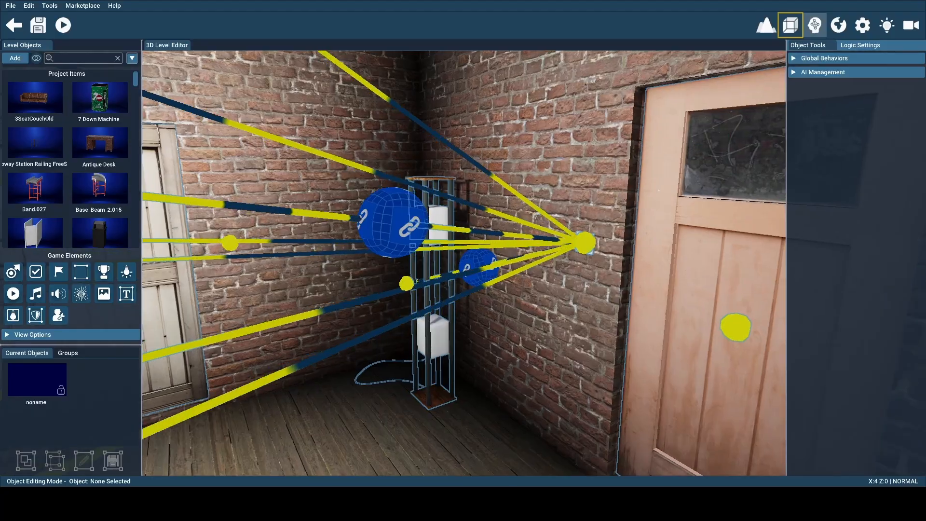
pyautogui.press('w')
pyautogui.moveTo(554, 233)
pyautogui.mouseDown(button='right')
pyautogui.moveTo(700, 251)
pyautogui.moveTo(603, 227)
pyautogui.moveTo(554, 233)
pyautogui.mouseUp(button='right')
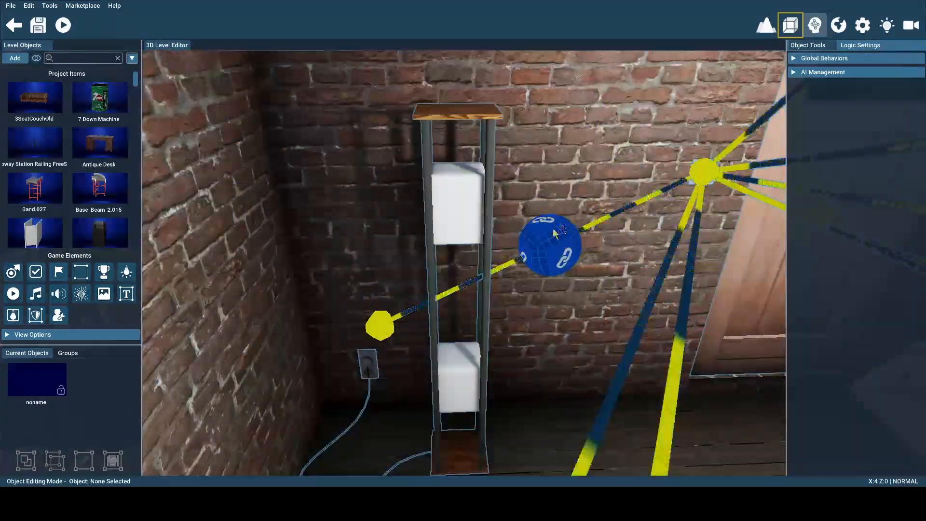
pyautogui.click(551, 244)
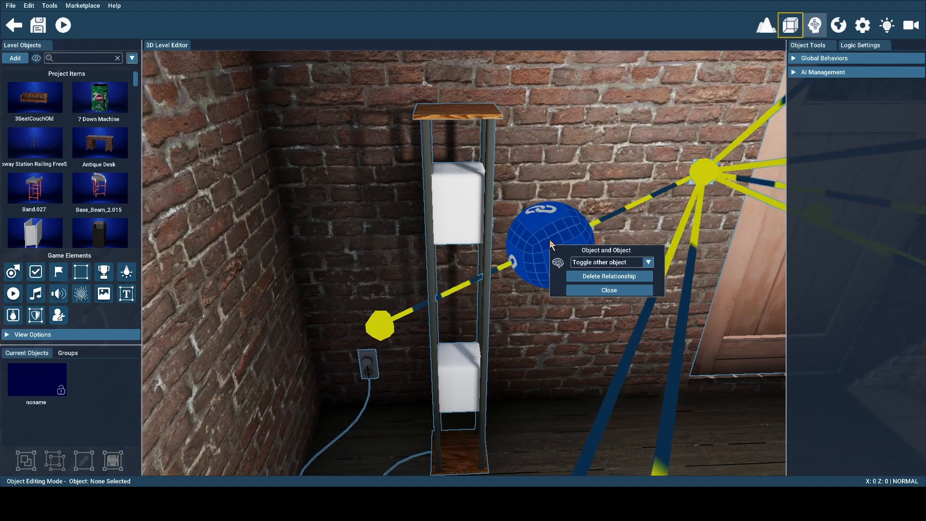
pyautogui.click(574, 288)
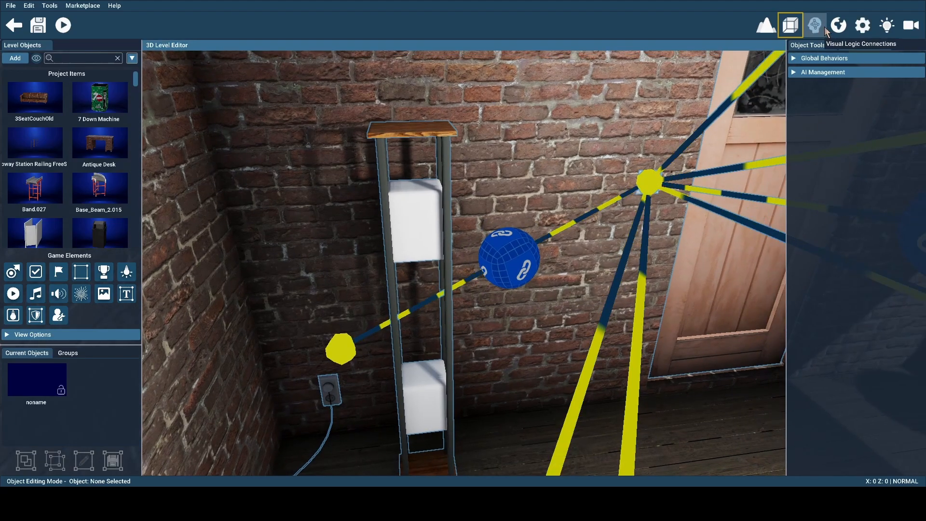
pyautogui.click(825, 32)
# - Select the corner floor lamp and examine its Emission Control behavior settings
pyautogui.click(418, 226)
pyautogui.click(794, 73)
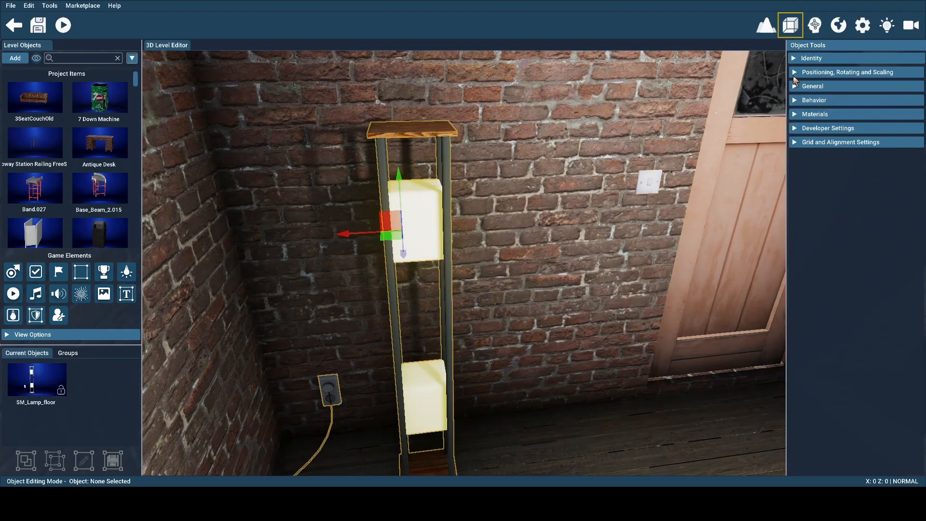
pyautogui.click(796, 100)
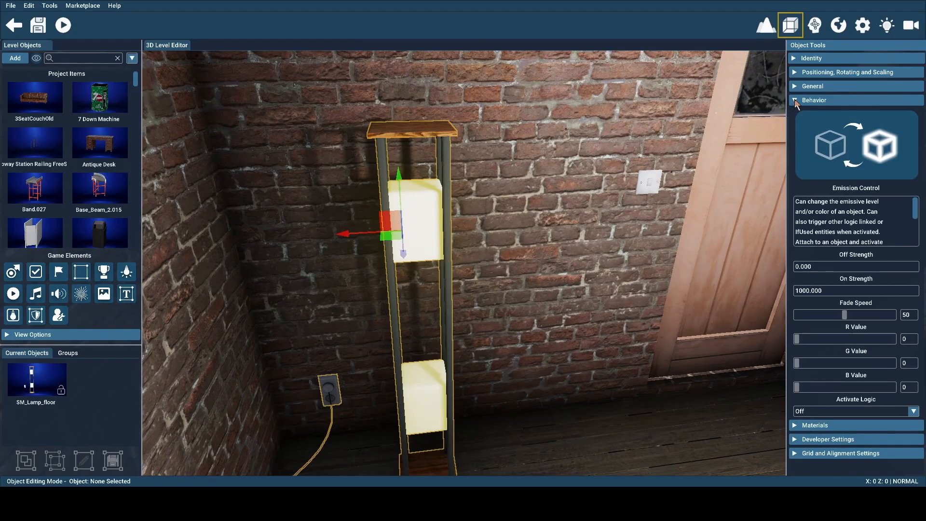
pyautogui.moveTo(682, 215); pyautogui.dragTo(512, 232, button='right')
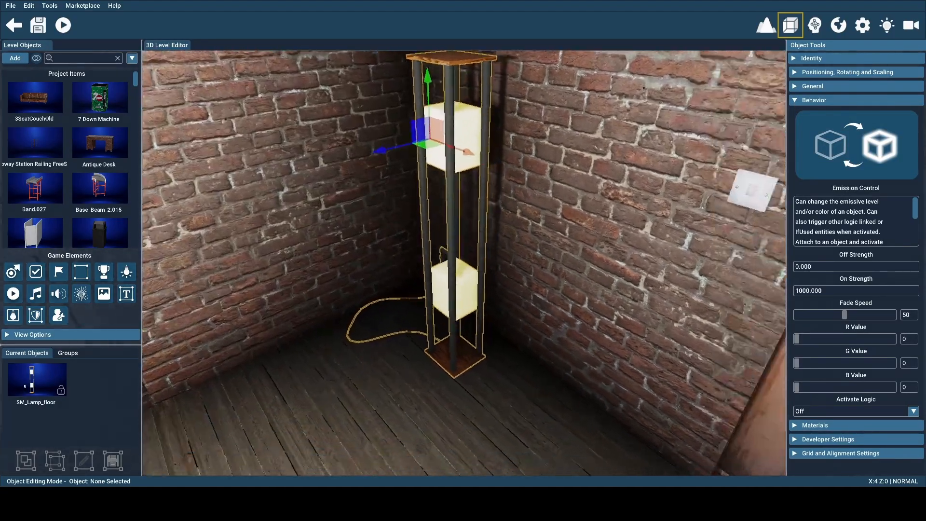
pyautogui.moveTo(686, 244); pyautogui.dragTo(641, 254, button='right')
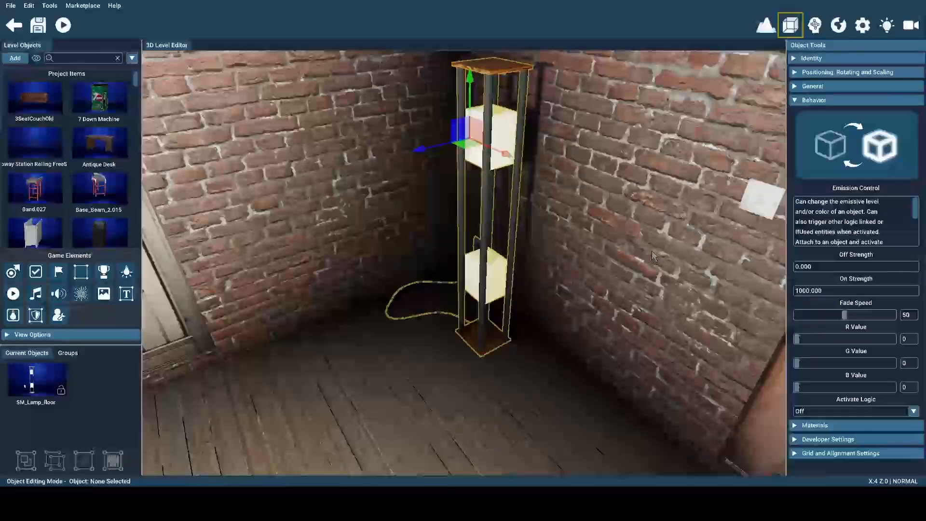
# - Examine the Emissive Strength setting in the floor lamp's material
pyautogui.click(795, 101)
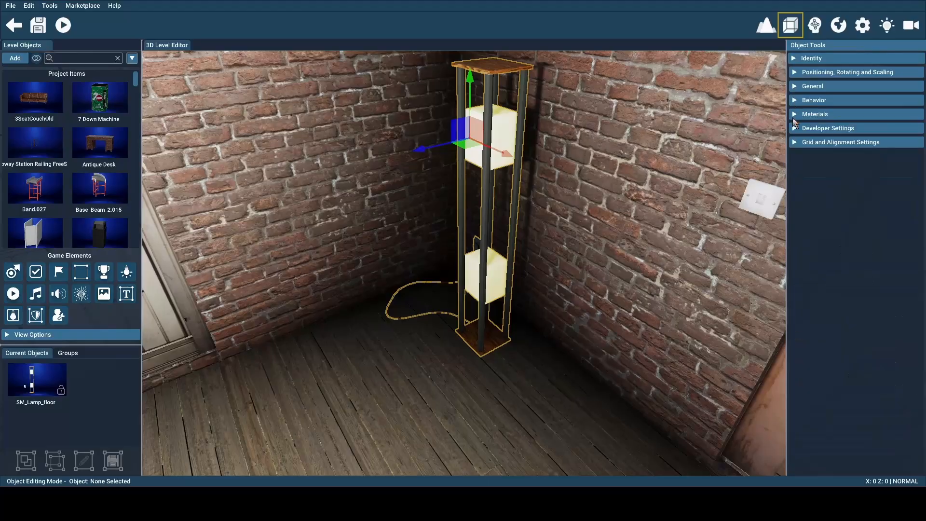
pyautogui.click(796, 115)
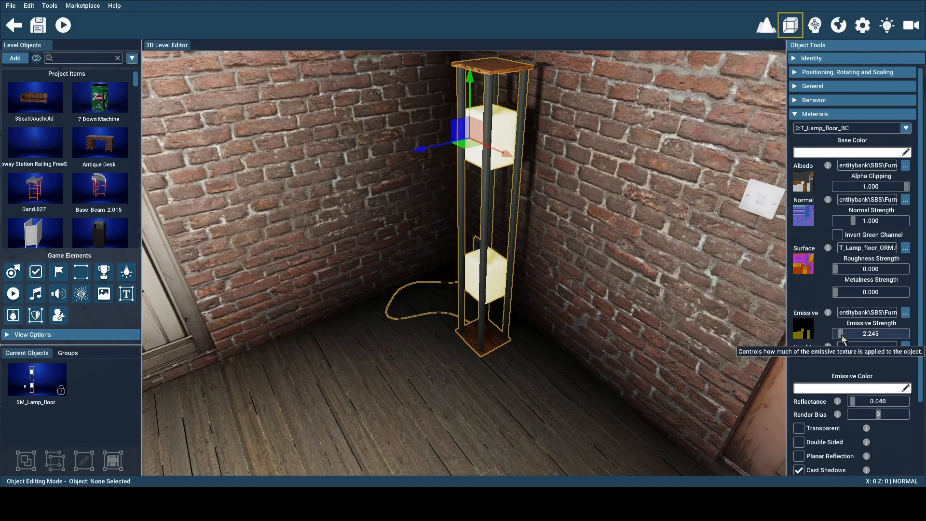
pyautogui.moveTo(842, 337)
pyautogui.mouseDown()
pyautogui.moveTo(892, 338)
pyautogui.moveTo(842, 340)
pyautogui.mouseUp()
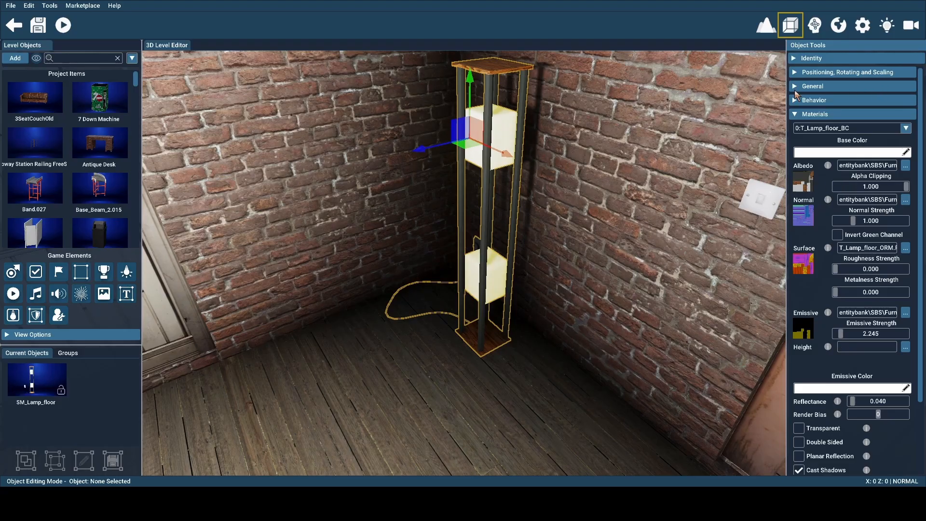
# - Compare the floor lamp's Emission Control off and on strengths, fade speed and color values with its emissive material settings
pyautogui.click(795, 100)
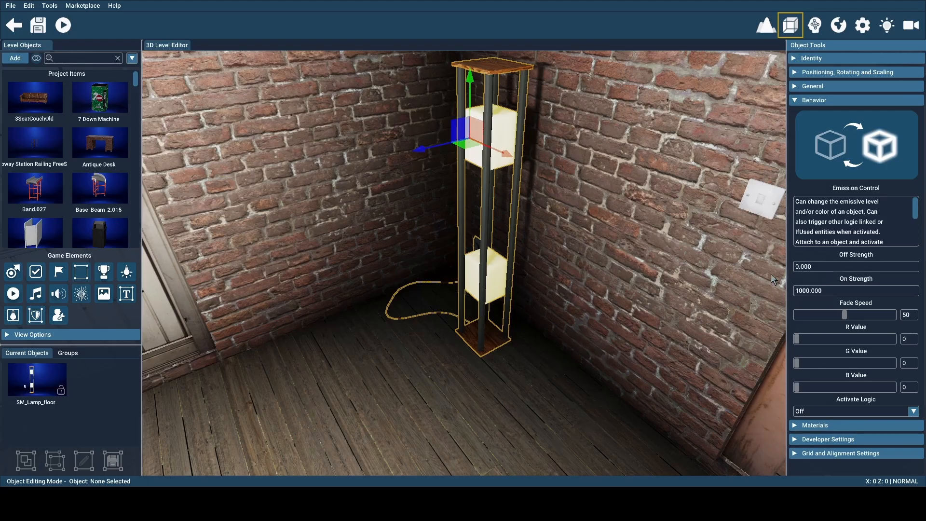
pyautogui.click(795, 102)
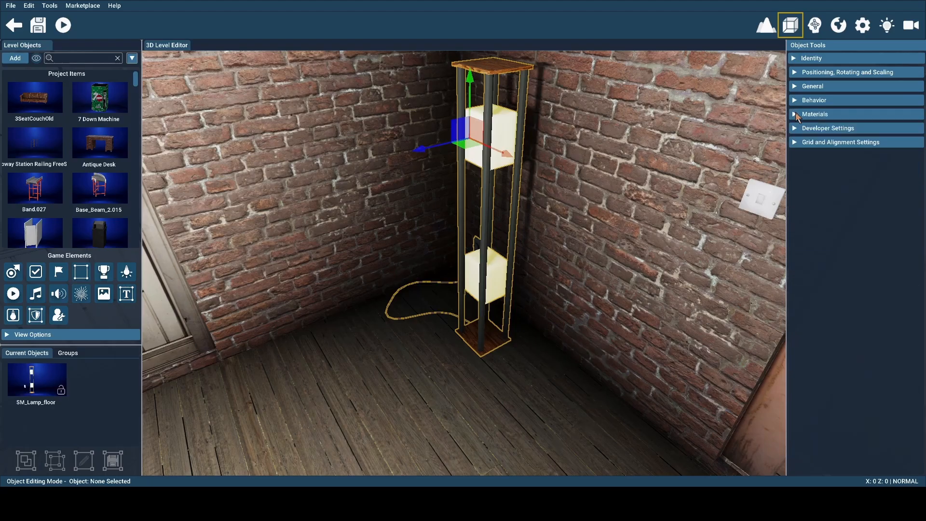
pyautogui.click(795, 115)
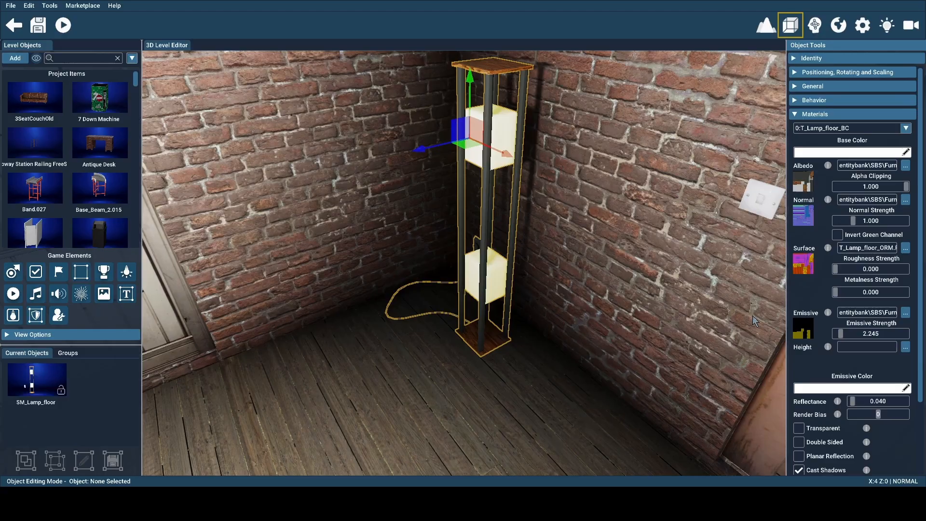
pyautogui.click(798, 115)
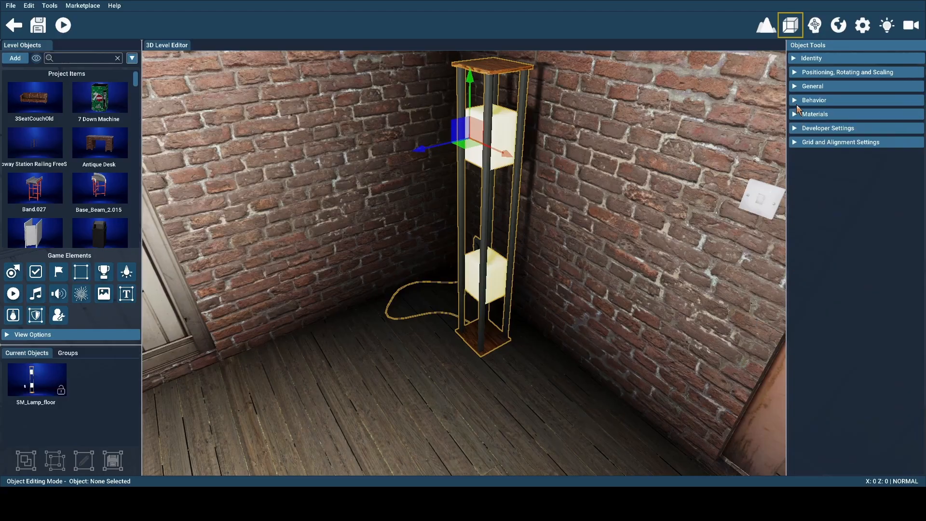
pyautogui.click(800, 100)
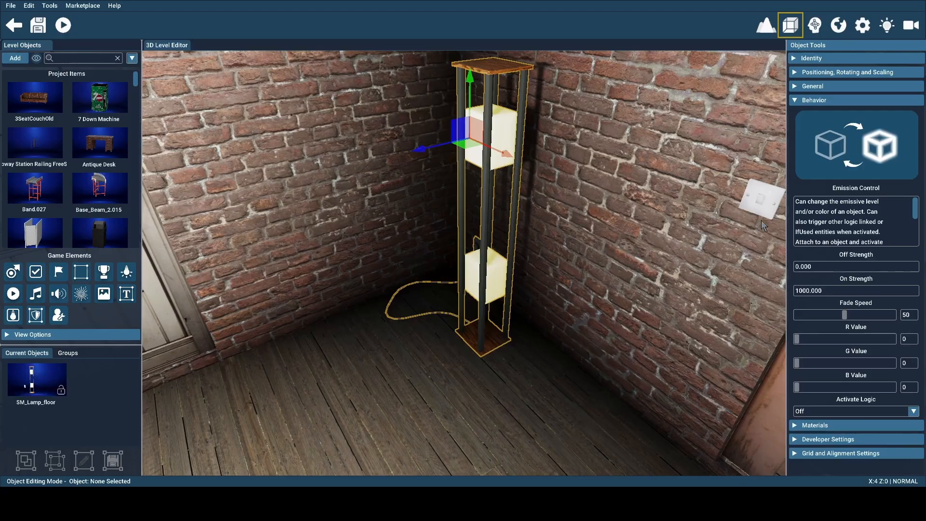
pyautogui.click(795, 103)
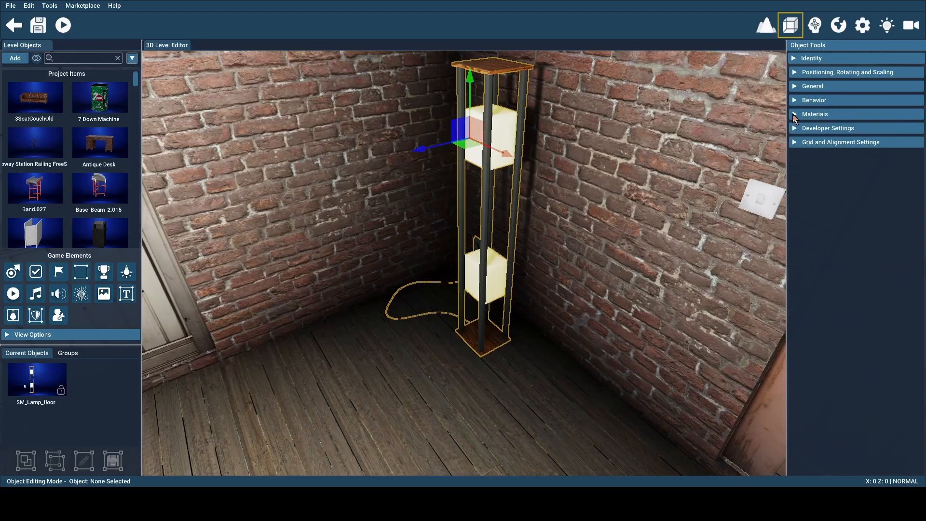
pyautogui.click(793, 114)
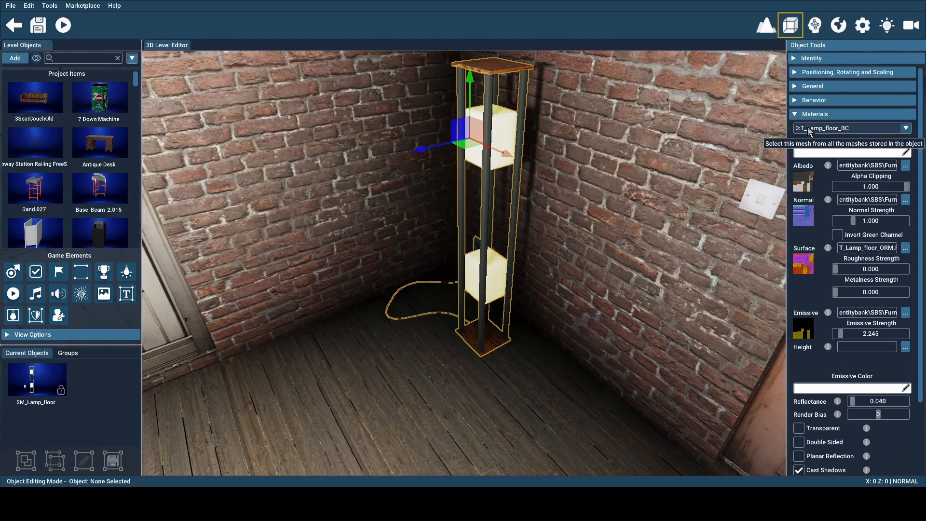
pyautogui.click(795, 114)
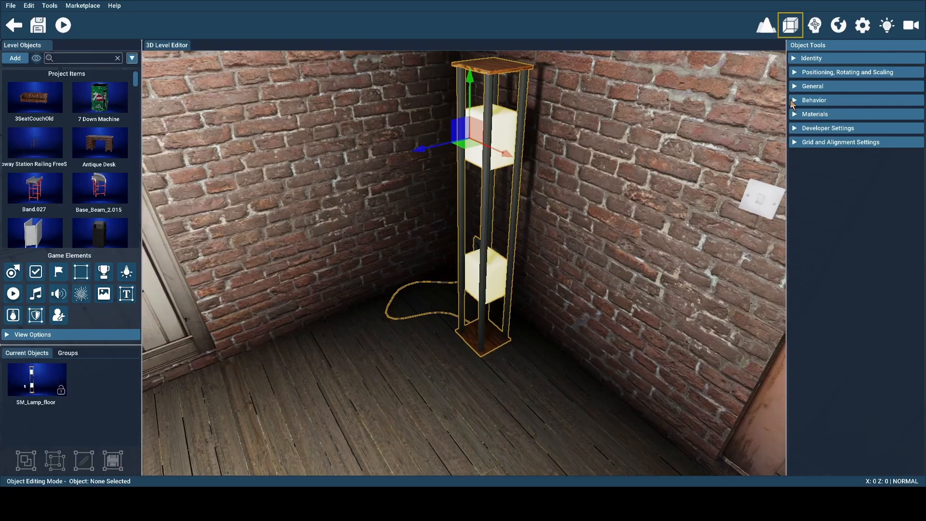
pyautogui.click(795, 101)
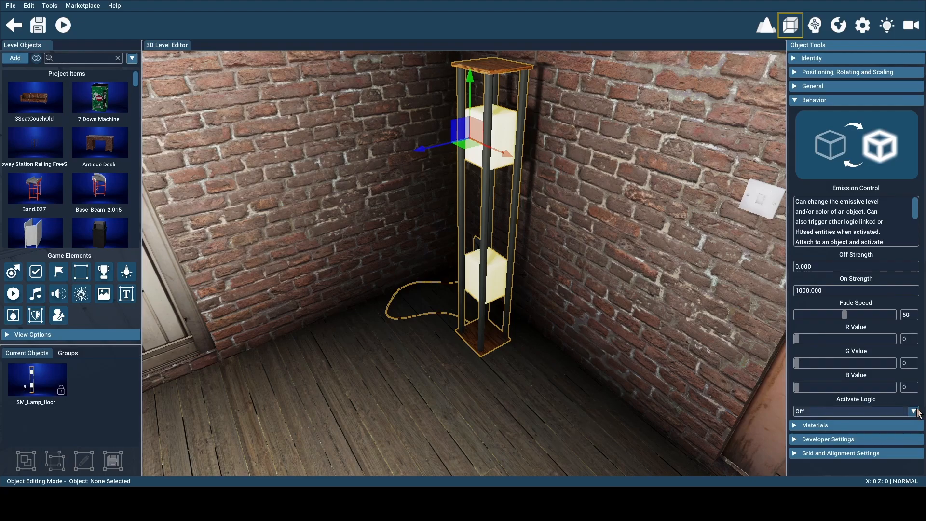
# - Look around the office at the ceiling light and the other floor lamp, and return to the selected corner lamp and its switch
pyautogui.moveTo(665, 358); pyautogui.dragTo(557, 348, button='right')
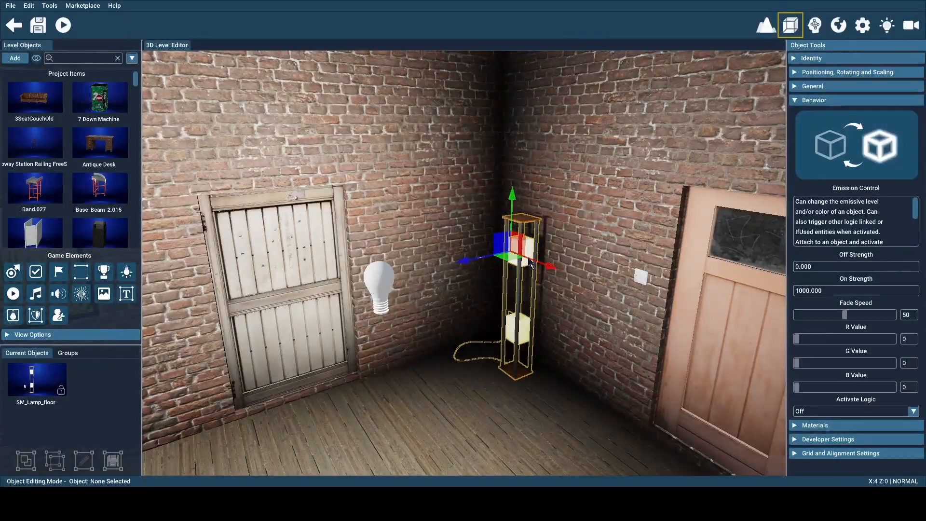
pyautogui.moveTo(527, 259); pyautogui.dragTo(289, 261, button='right')
pyautogui.moveTo(528, 425); pyautogui.dragTo(547, 308, button='right')
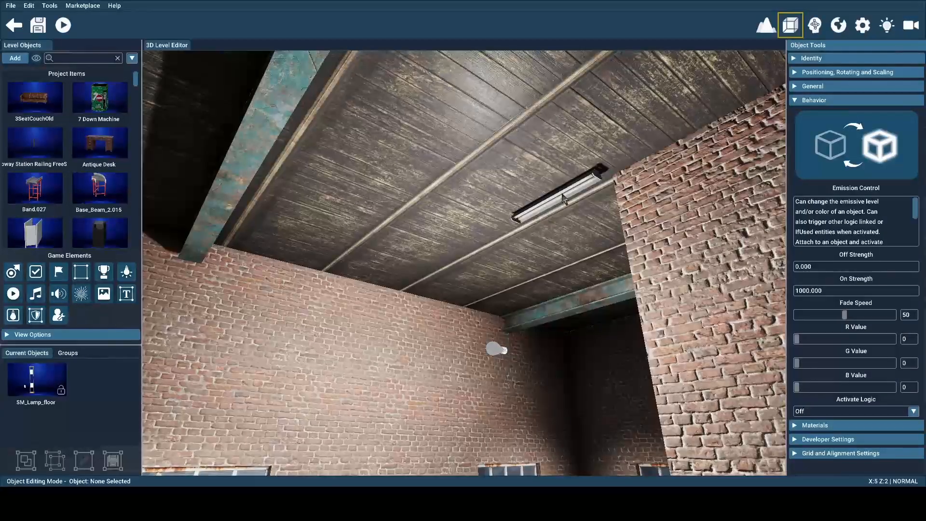
pyautogui.moveTo(559, 195); pyautogui.dragTo(398, 315, button='right')
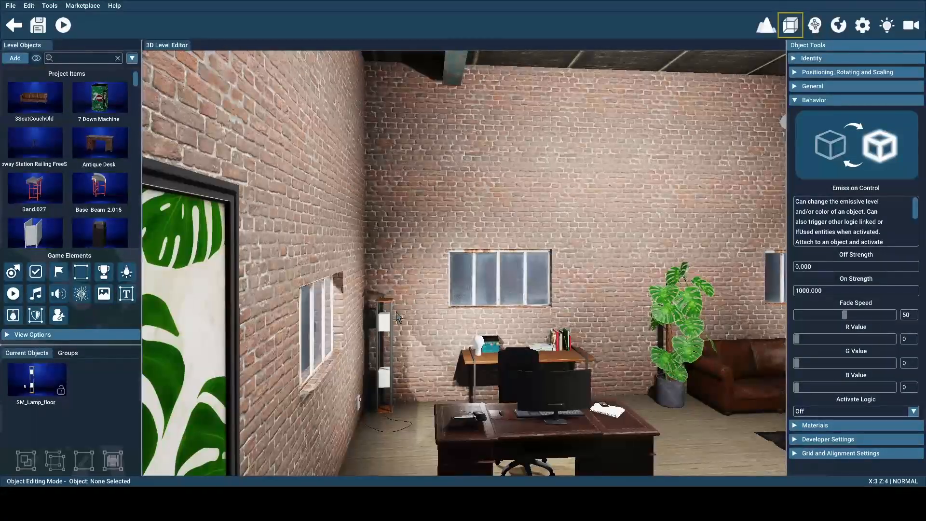
pyautogui.moveTo(450, 291); pyautogui.dragTo(603, 299, button='right')
pyautogui.press('w')
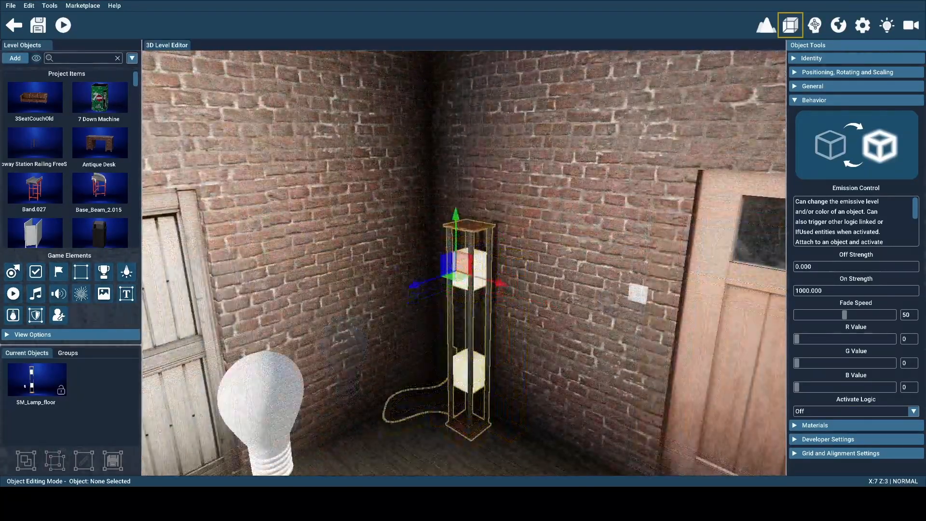
pyautogui.moveTo(417, 225); pyautogui.dragTo(477, 250, button='right')
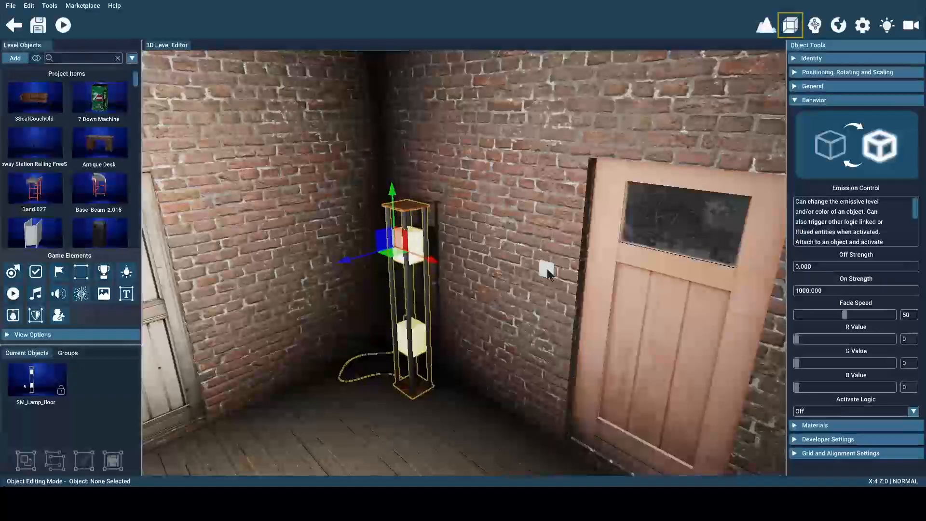
pyautogui.press('w')
pyautogui.moveTo(478, 328); pyautogui.dragTo(401, 326, button='right')
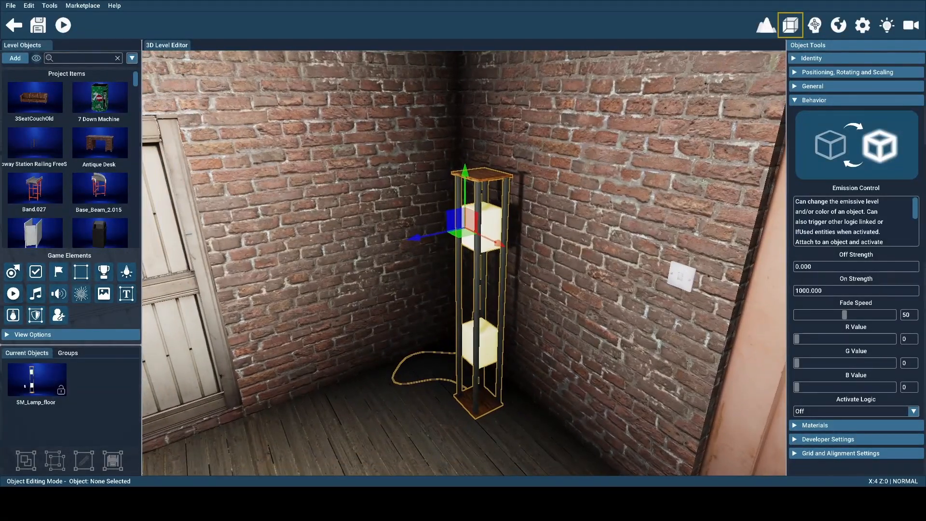
# - Review the Activate Logic options of the floor lamp's Emission Control behavior without changing them, and look over the whole office
pyautogui.click(804, 412)
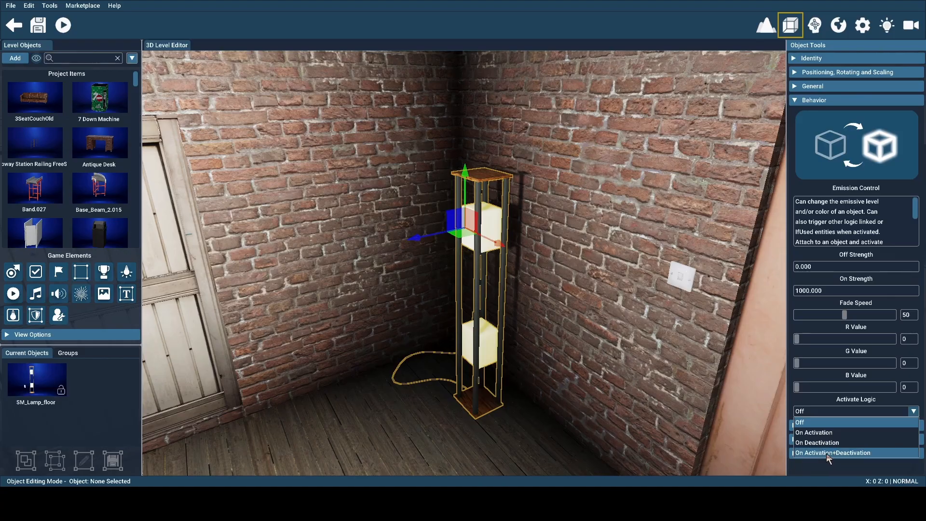
pyautogui.click(809, 395)
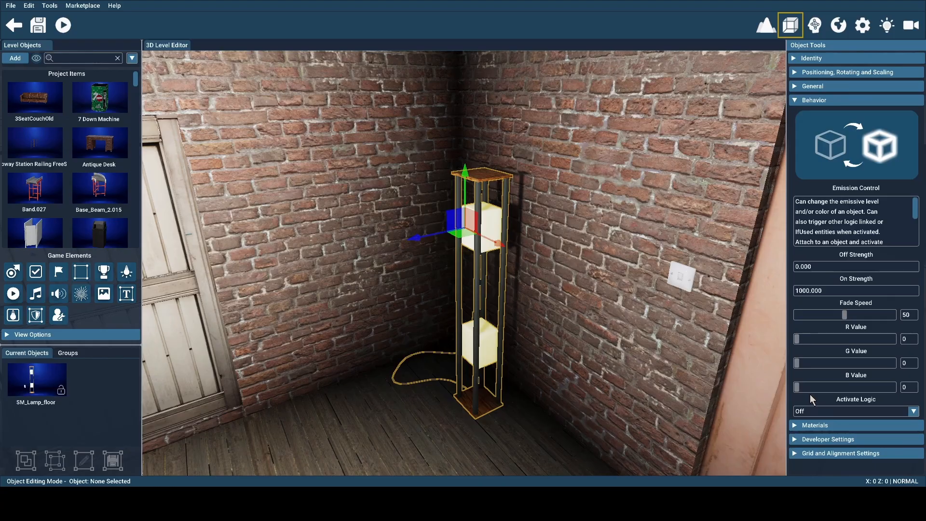
pyautogui.moveTo(676, 367); pyautogui.dragTo(694, 368, button='right')
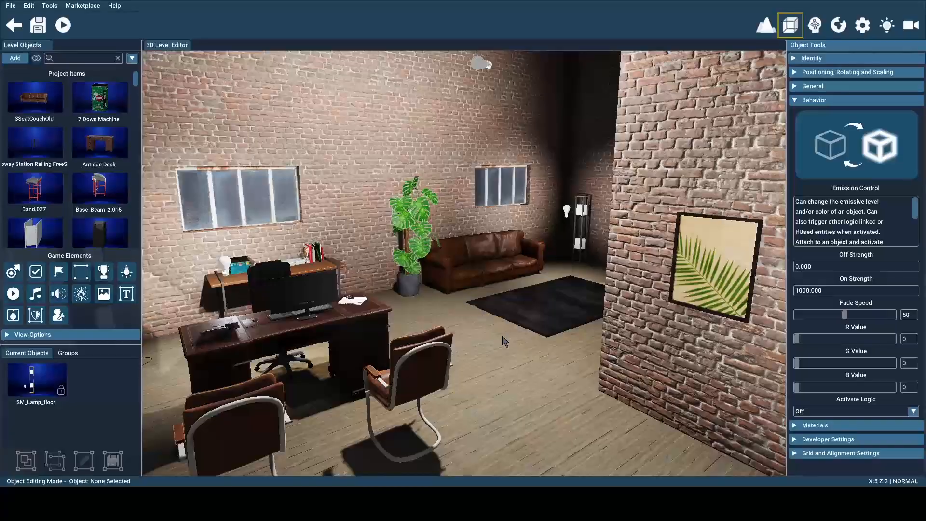
pyautogui.press('s')
pyautogui.moveTo(504, 341)
pyautogui.mouseDown(button='right')
pyautogui.moveTo(514, 348)
pyautogui.moveTo(502, 346)
pyautogui.mouseUp(button='right')
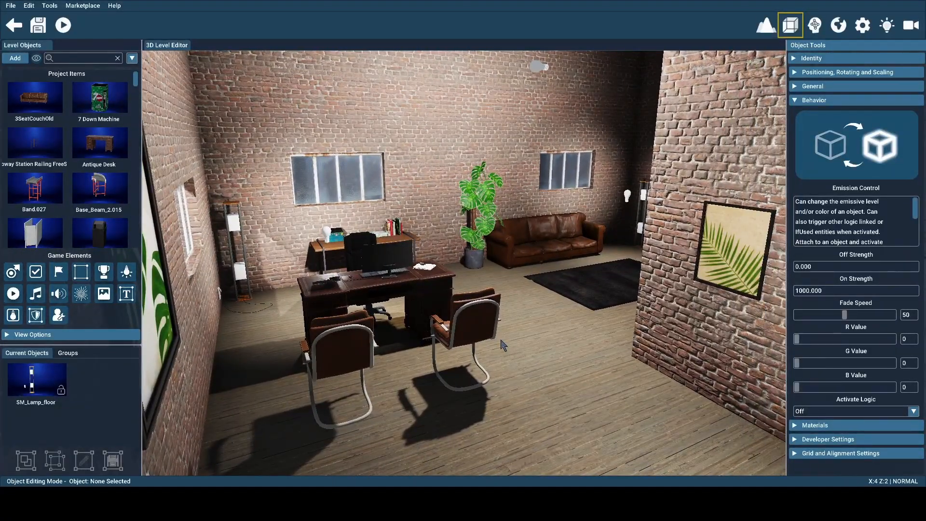